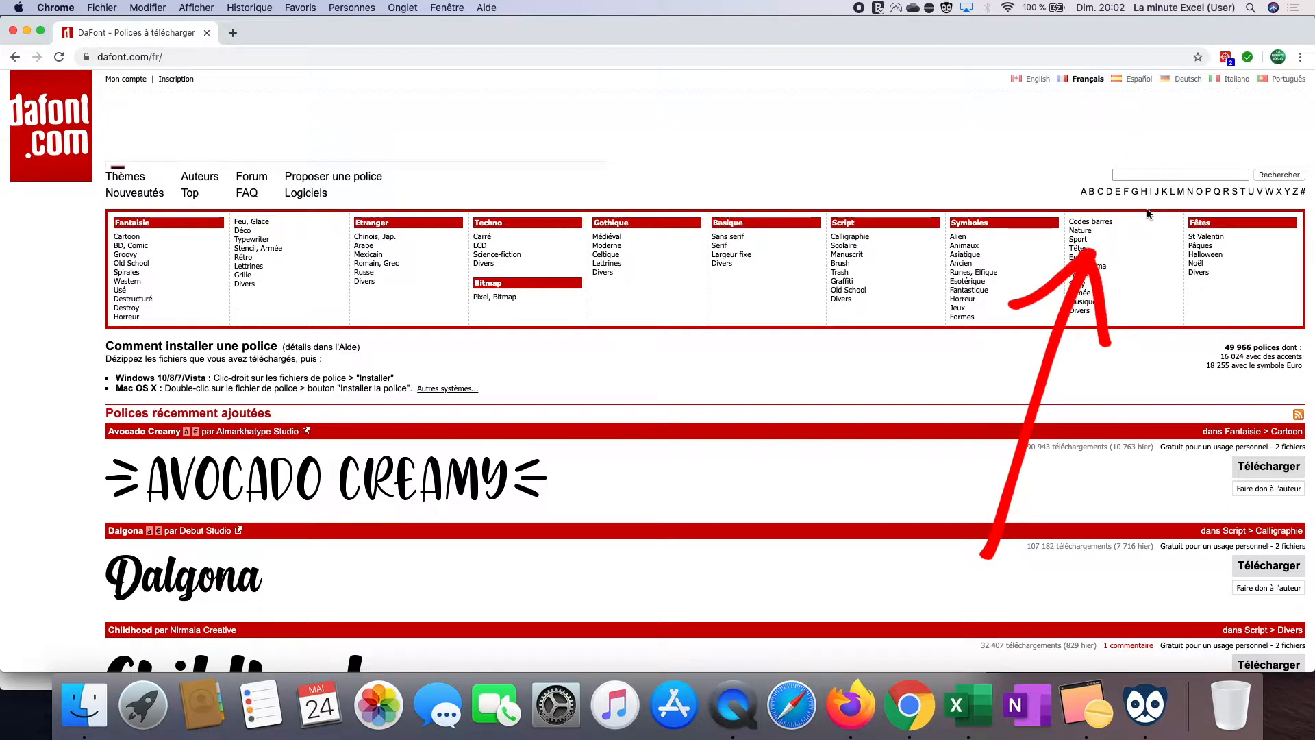
Open the Codes barres symbol category on DaFont and download the Code 128 font by Grand Zebu
{"action": "left_click", "coordinate": [1109, 222]}
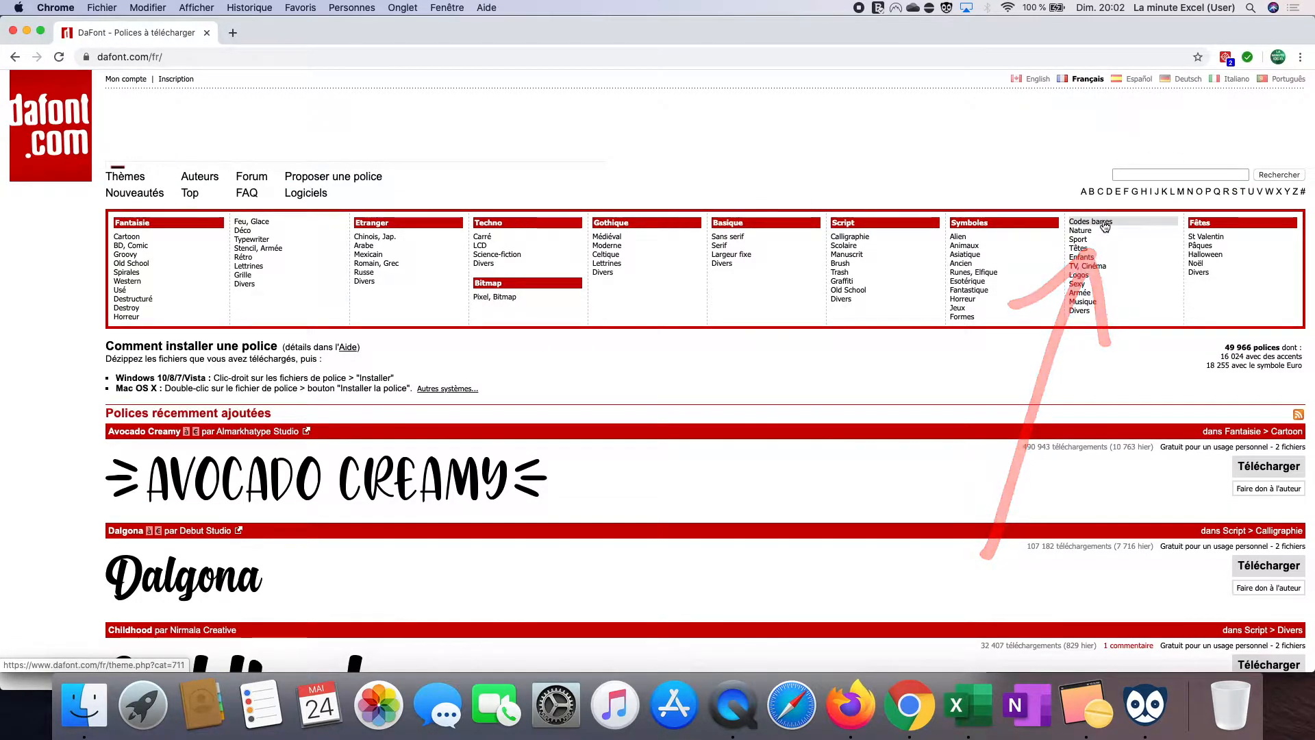
{"action": "scroll", "coordinate": [746, 361], "scroll_direction": "down", "scroll_amount": 10}
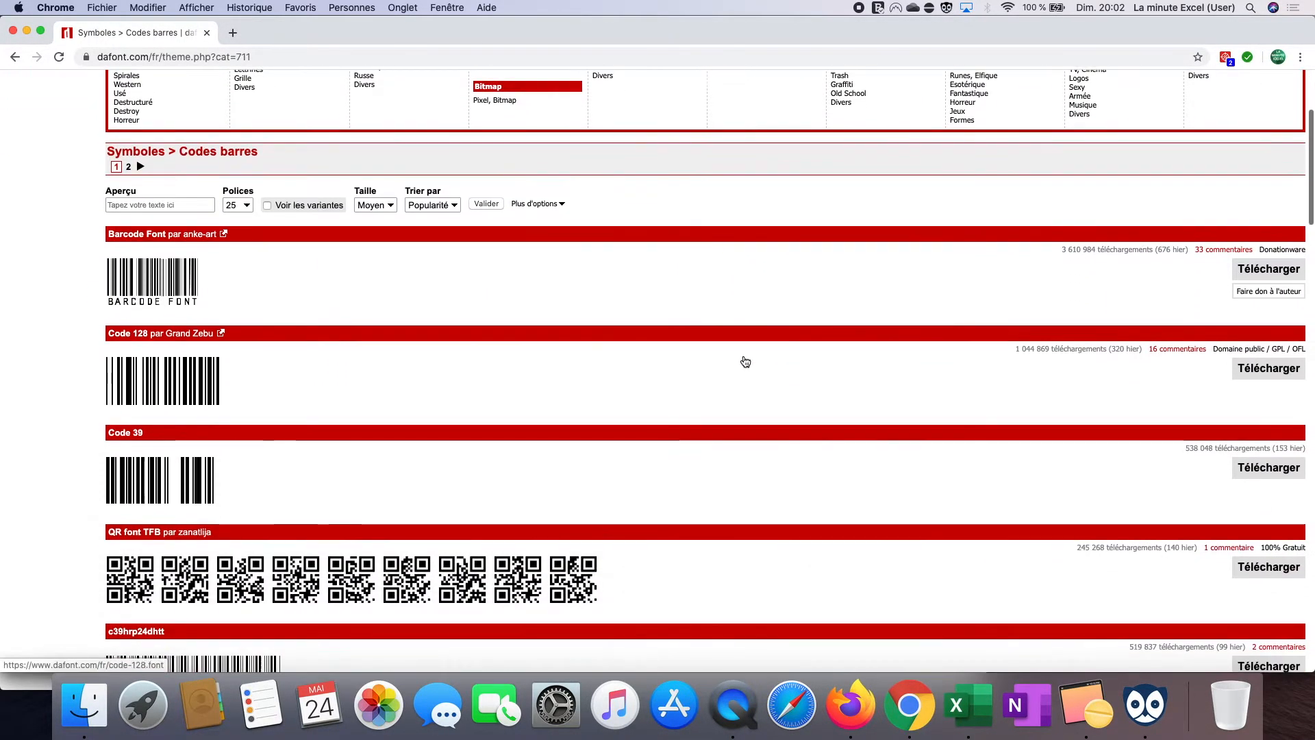
{"action": "scroll", "coordinate": [744, 361], "scroll_direction": "down", "scroll_amount": 3}
{"action": "scroll", "coordinate": [744, 361], "scroll_direction": "up", "scroll_amount": 3}
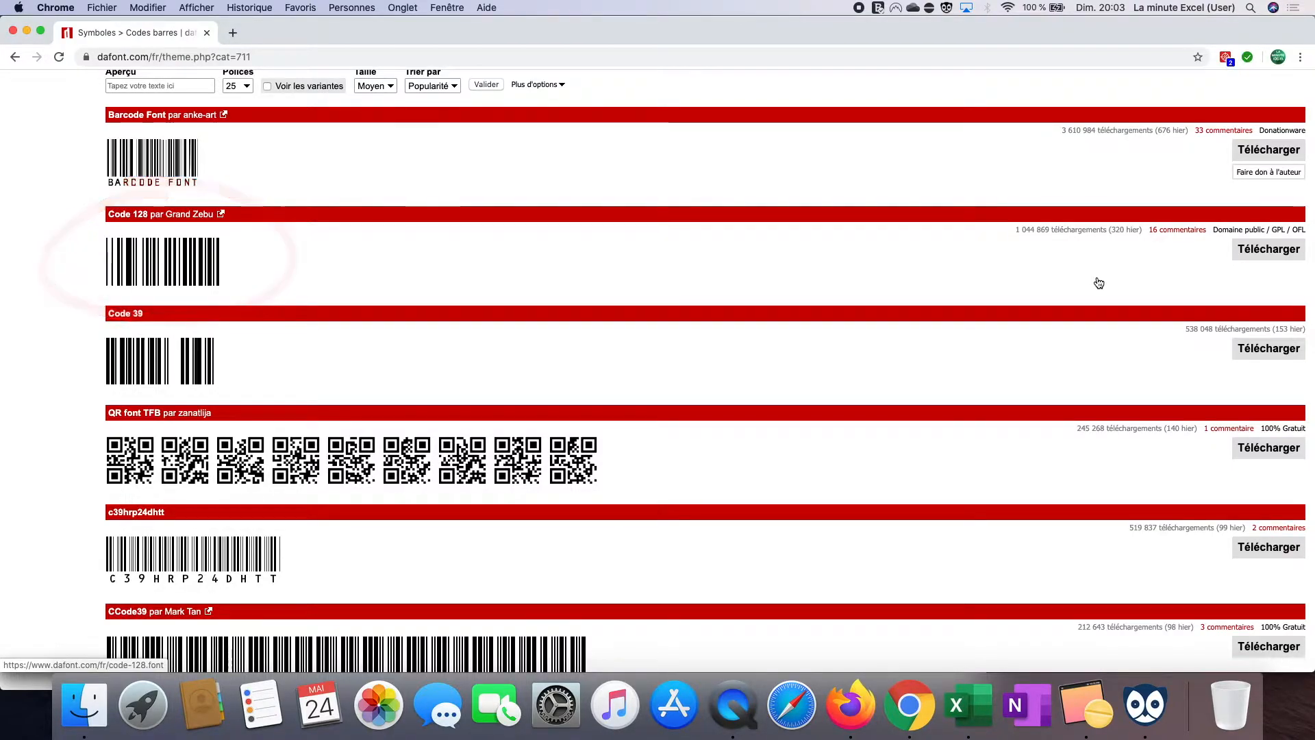
{"action": "left_click", "coordinate": [1269, 249]}
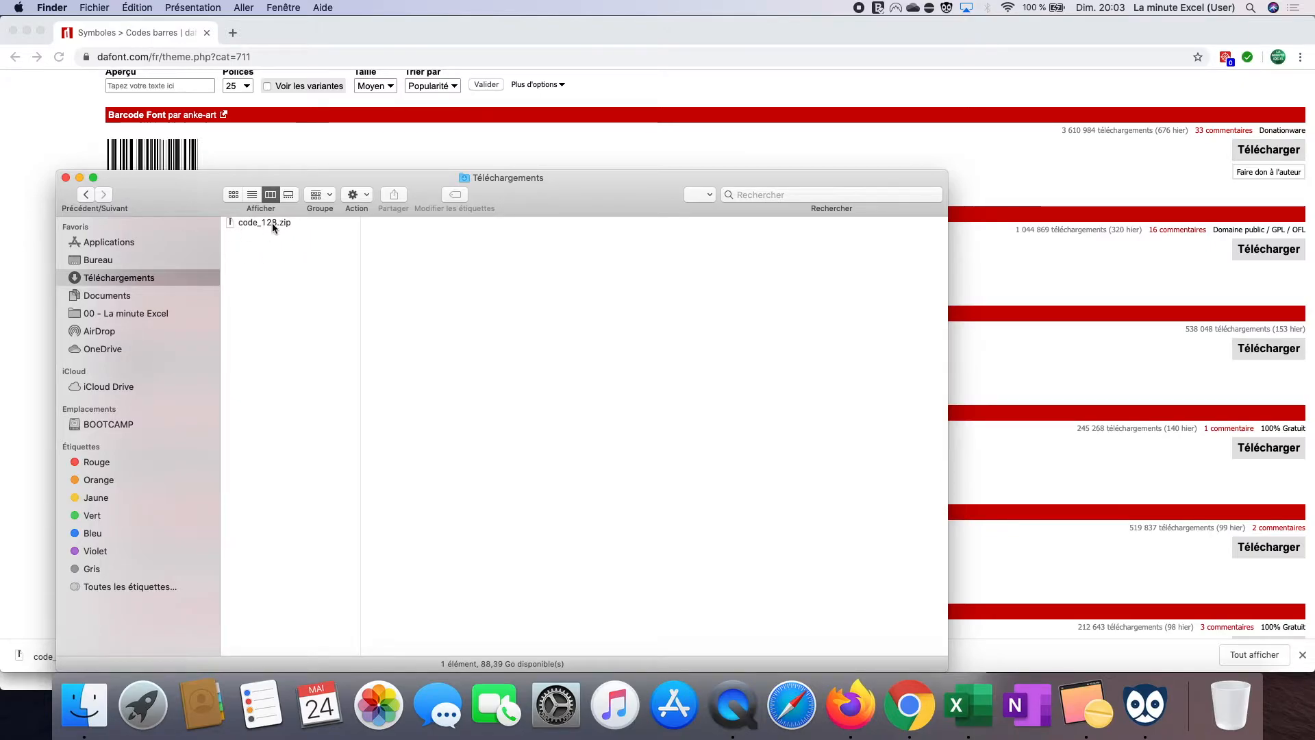
Extract code_128.zip in the Téléchargements folder and select the extracted code128.ttf file
{"action": "double_click", "coordinate": [273, 224]}
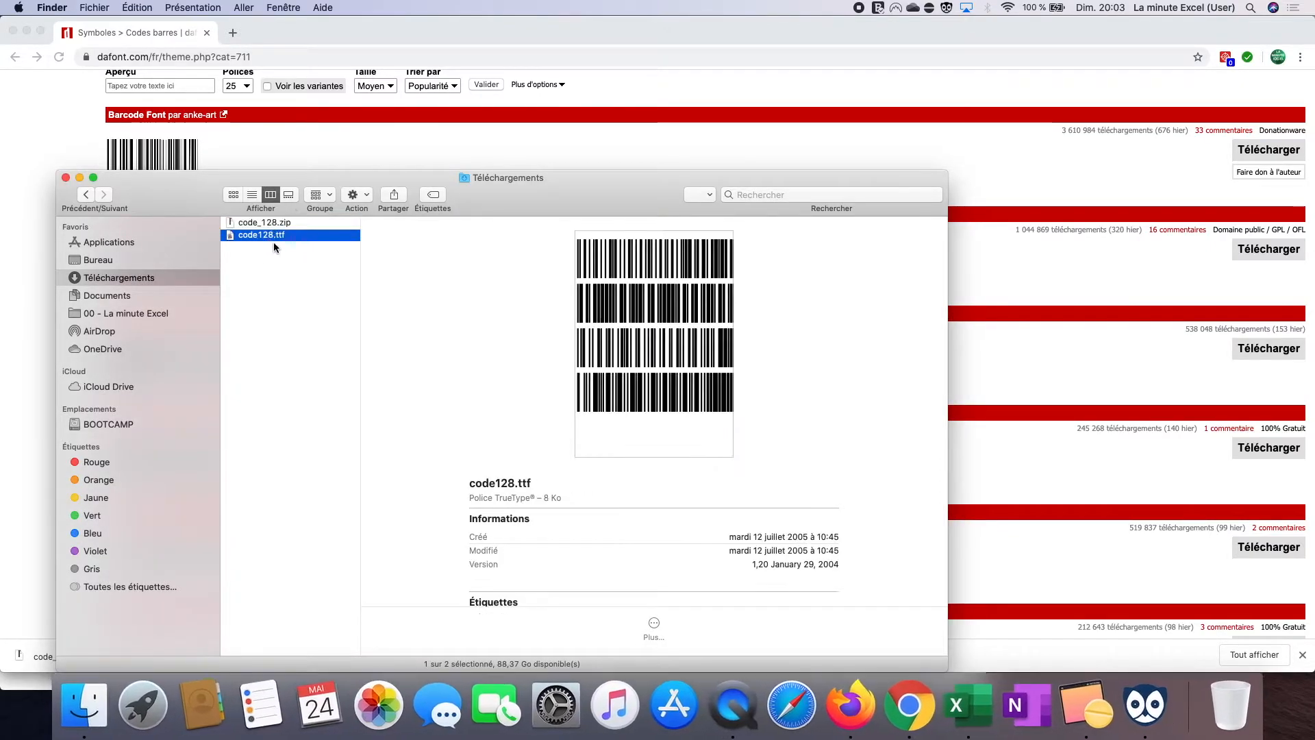
{"action": "left_click", "coordinate": [274, 222]}
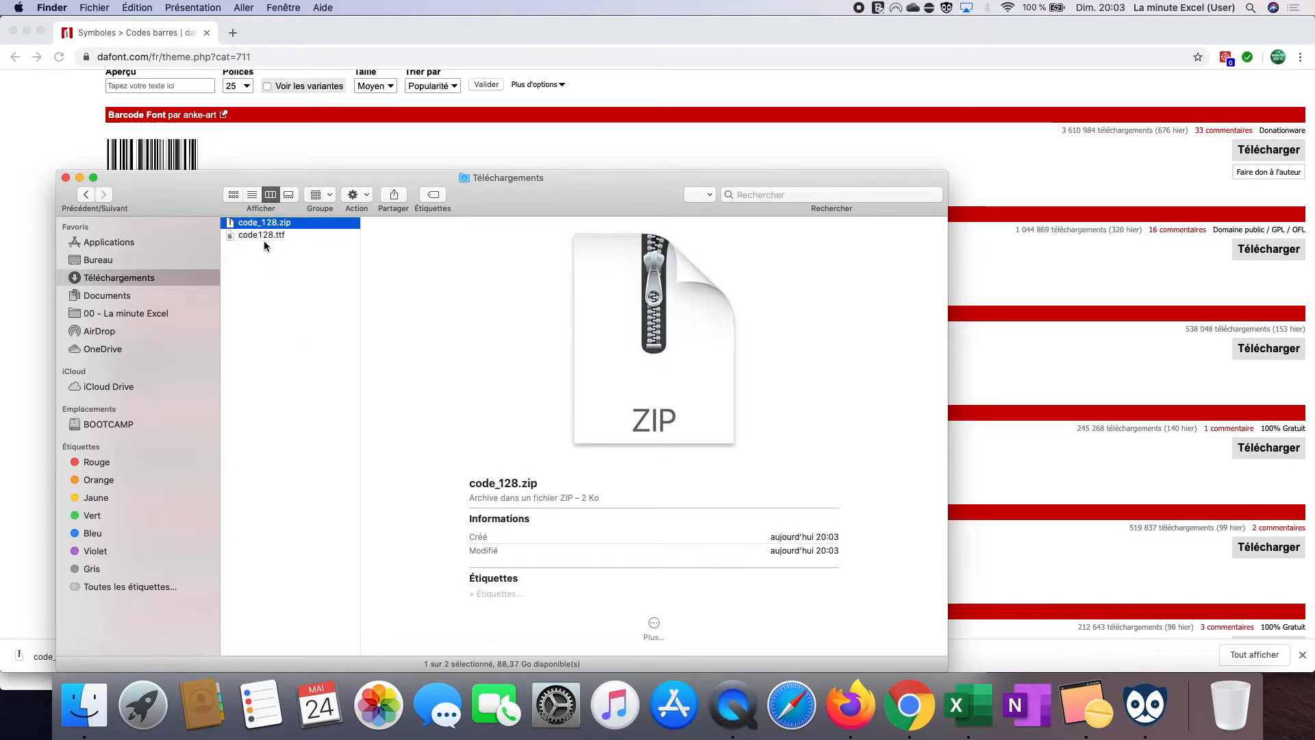
{"action": "left_click", "coordinate": [264, 241]}
{"action": "left_click", "coordinate": [270, 236]}
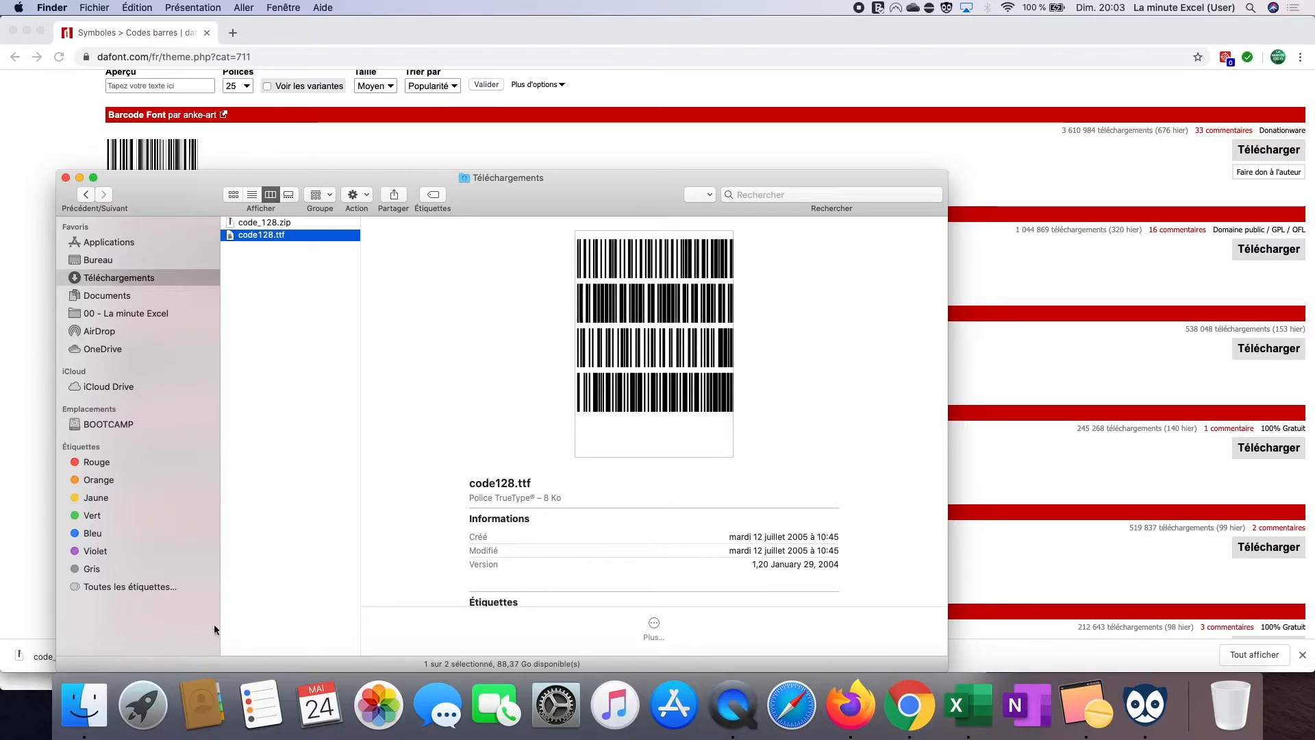
Open Livre des polices and add code128.ttf from Téléchargements to the Utilisateur fonts
{"action": "left_click", "coordinate": [144, 707]}
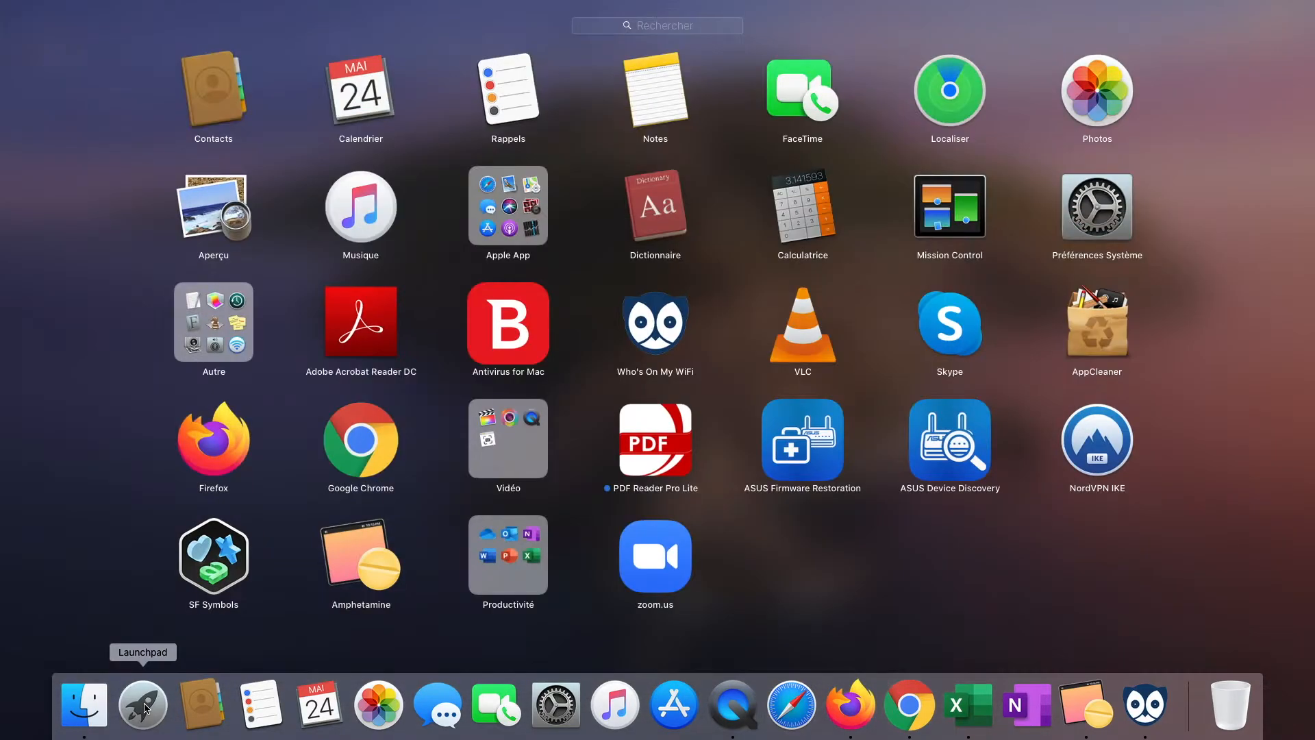
{"action": "left_click", "coordinate": [213, 322]}
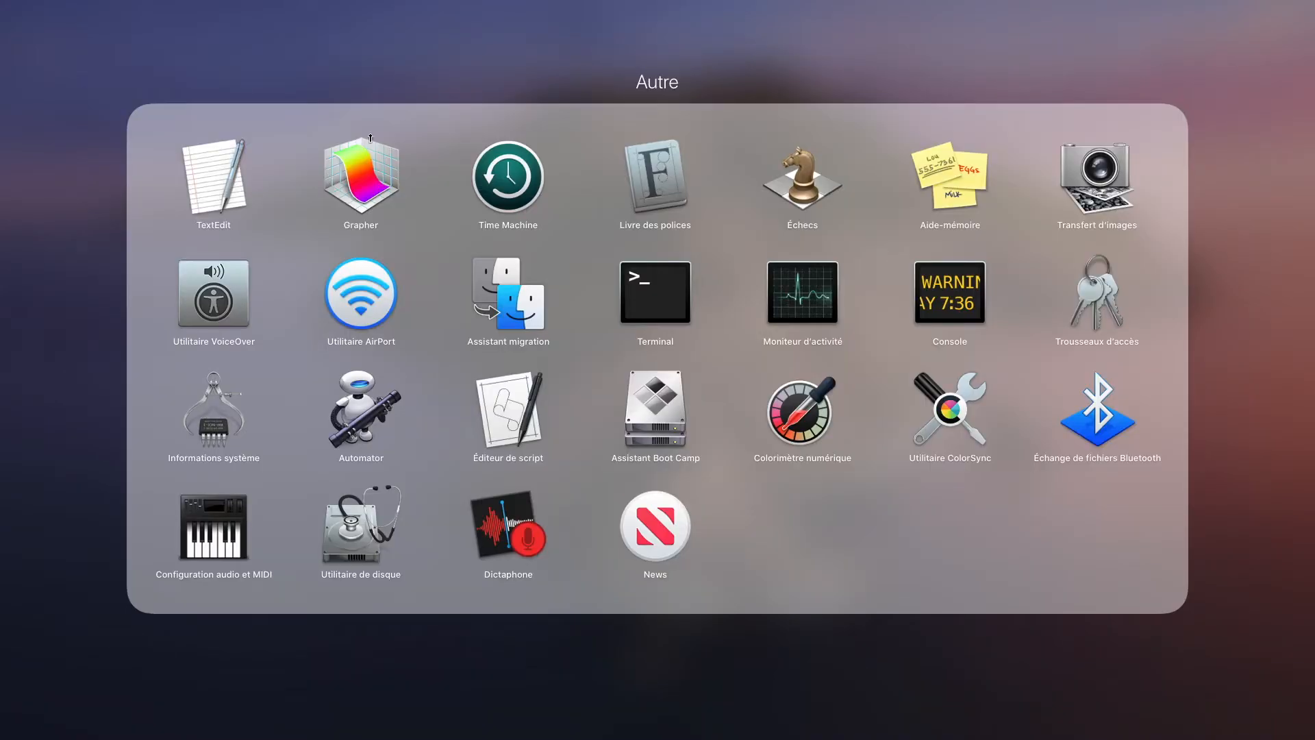
{"action": "left_click", "coordinate": [669, 171]}
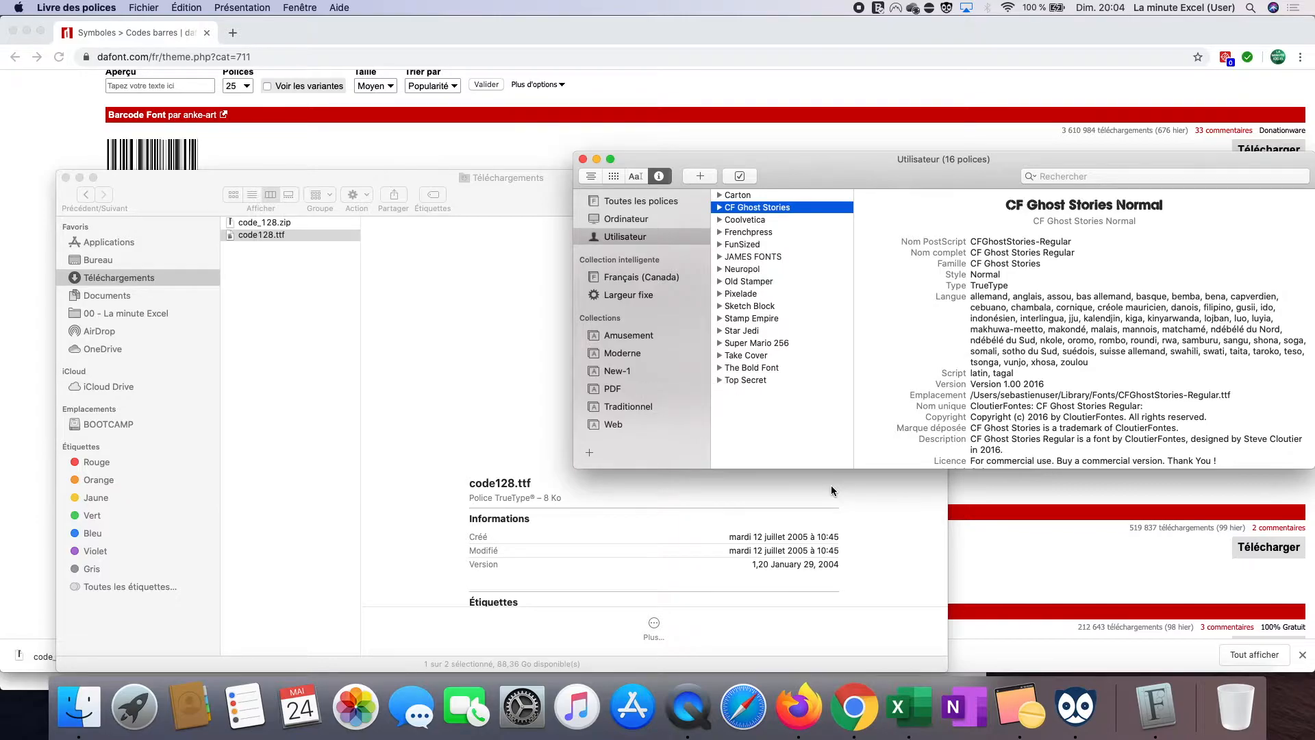
{"action": "left_click", "coordinate": [701, 176]}
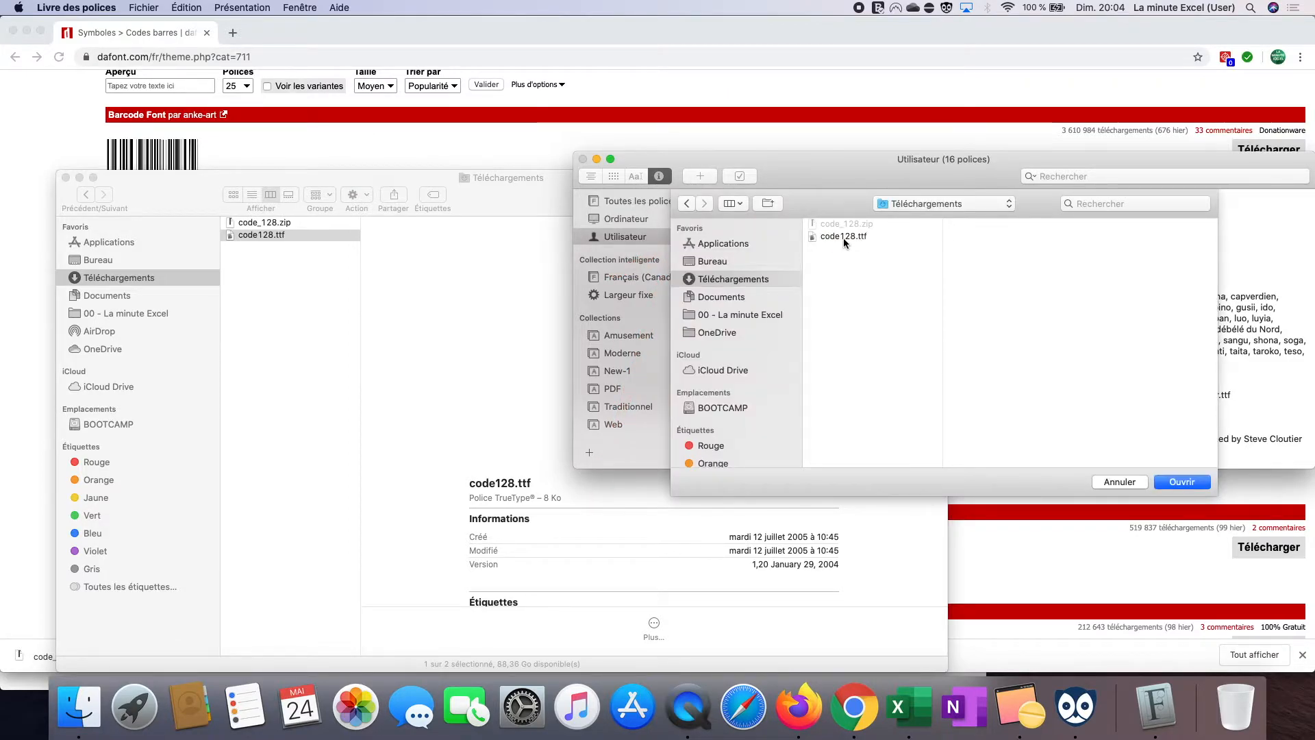
{"action": "left_click", "coordinate": [844, 237]}
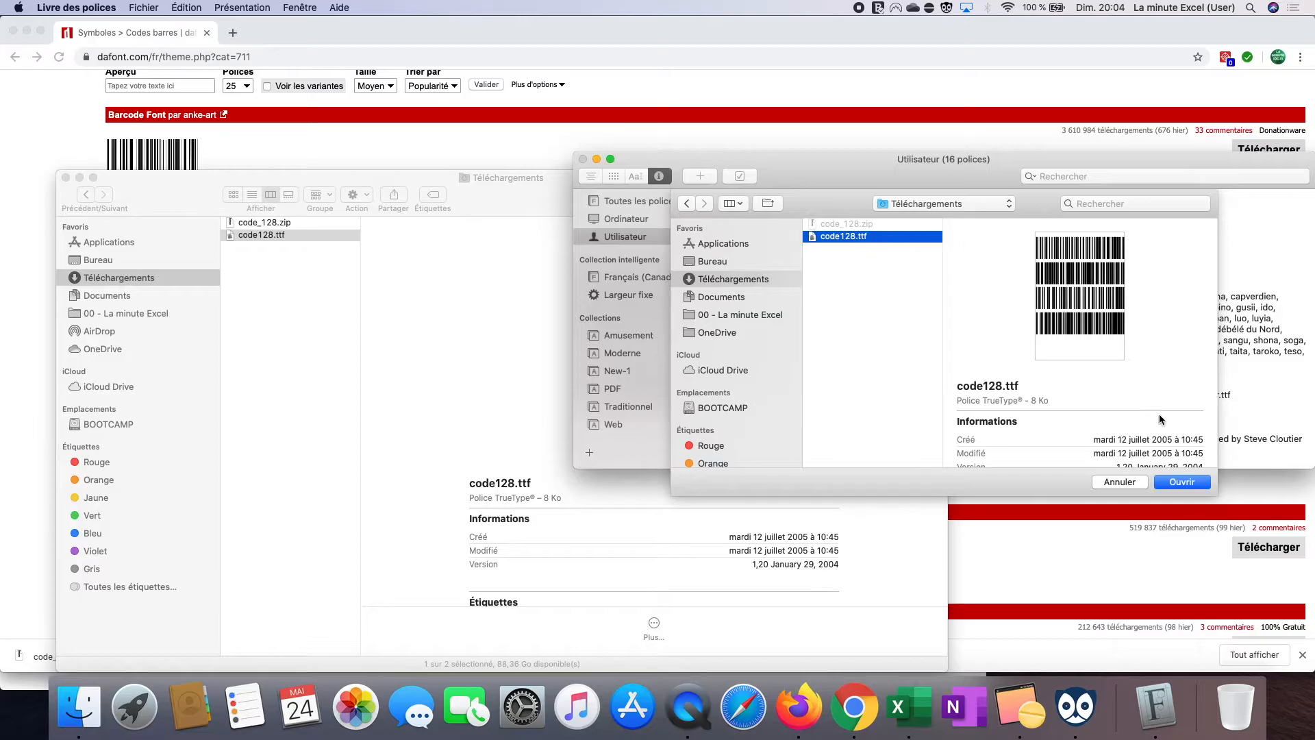
{"action": "left_click", "coordinate": [1184, 482]}
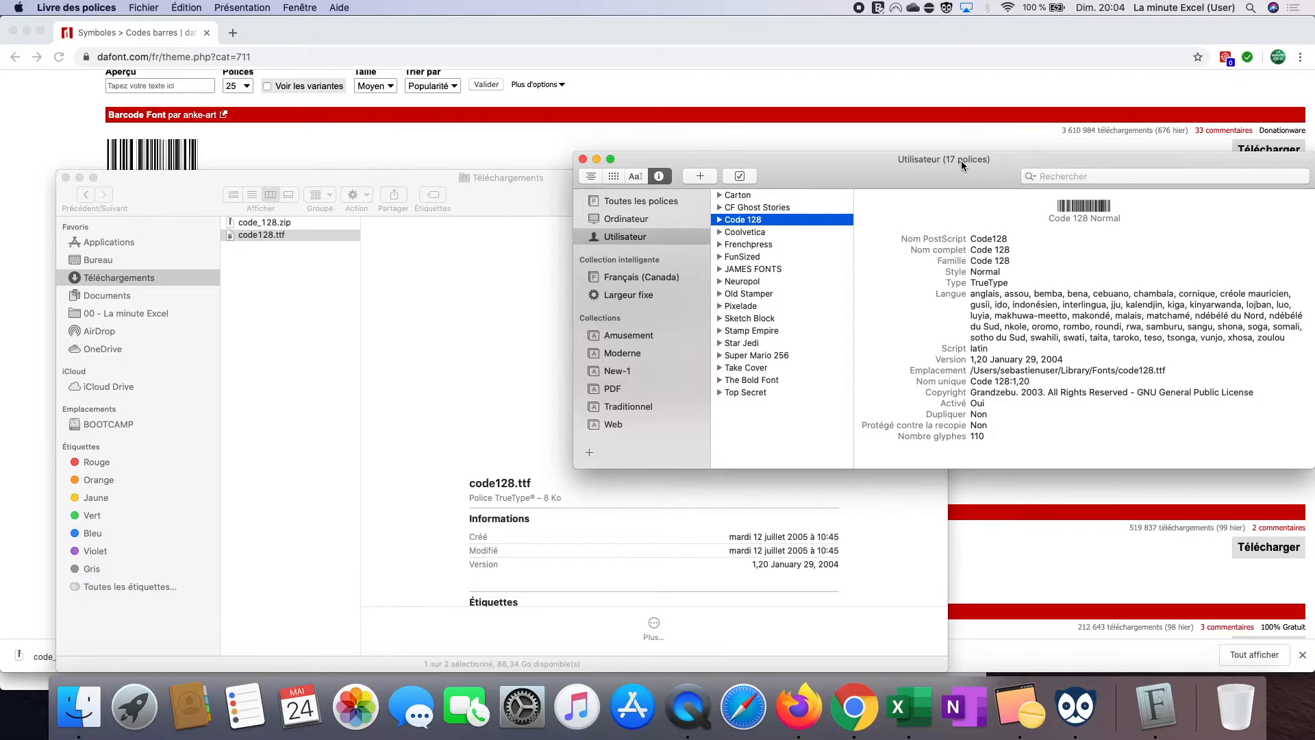
Quit Excel and relaunch it with a blank workbook
{"action": "left_click", "coordinate": [46, 9]}
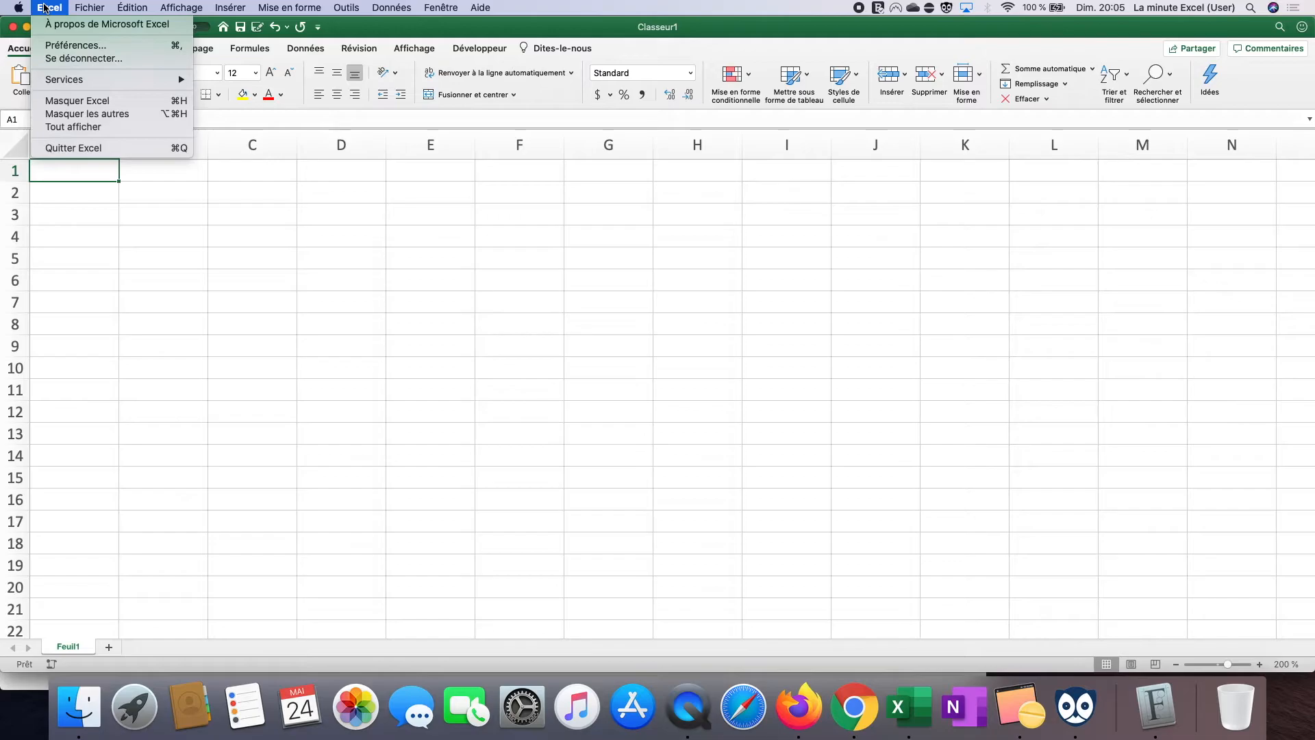
{"action": "left_click", "coordinate": [68, 147]}
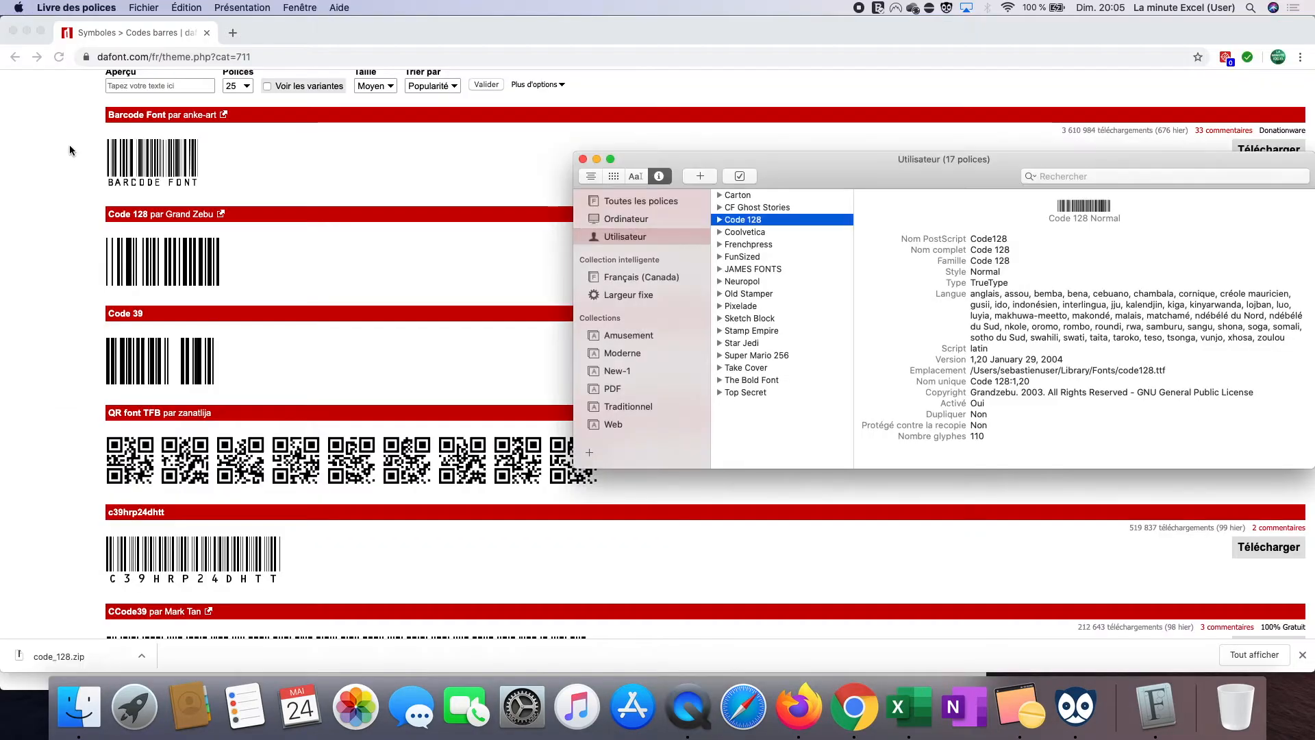
{"action": "left_click", "coordinate": [921, 714]}
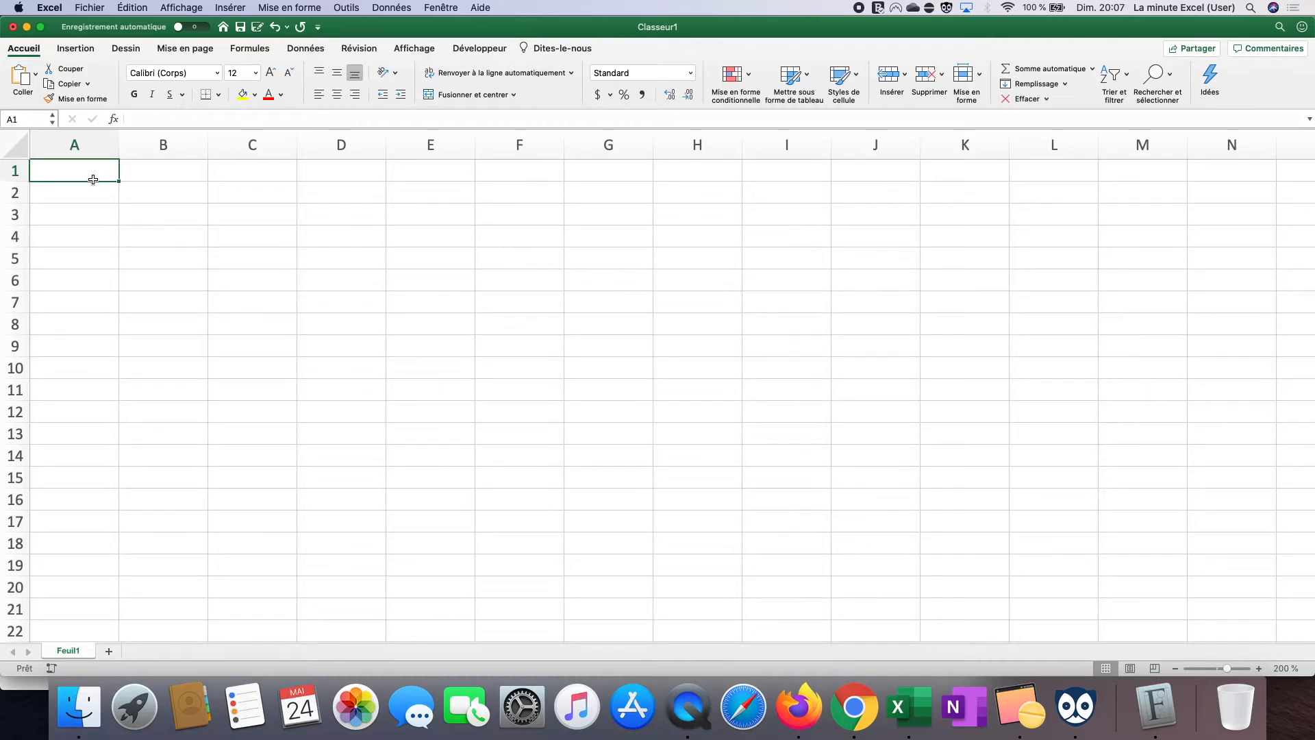
Enter 1234, Test and ABCDE in cells A1 to A3
{"action": "type", "text": "1234"}
{"action": "key", "text": "Return"}
{"action": "type", "text": "Test"}
{"action": "key", "text": "Return"}
{"action": "type", "text": "ABCDE"}
Enter the formula =A1 in cell B1 and fill it down to B3
{"action": "key", "text": "Right"}
{"action": "key", "text": "Up"}
{"action": "key", "text": "Up"}
{"action": "type", "text": "="}
{"action": "key", "text": "Left"}
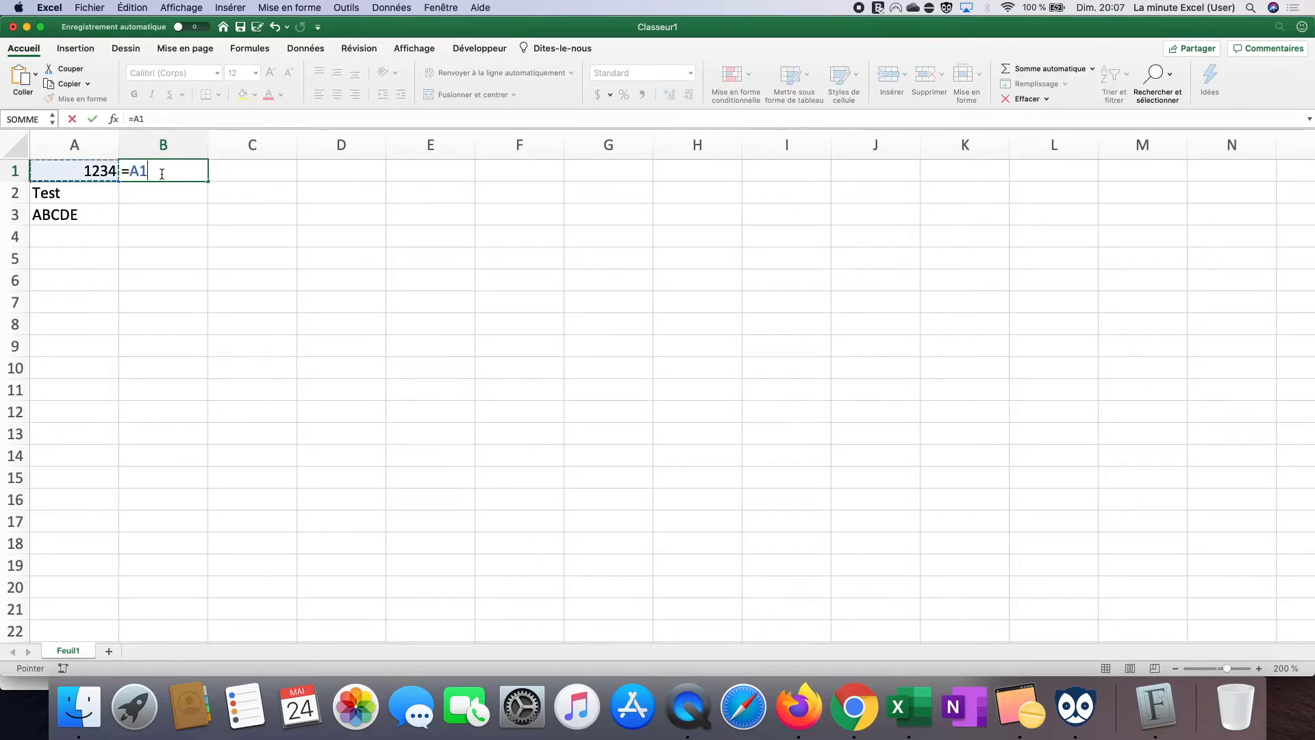
{"action": "key", "text": "Return"}
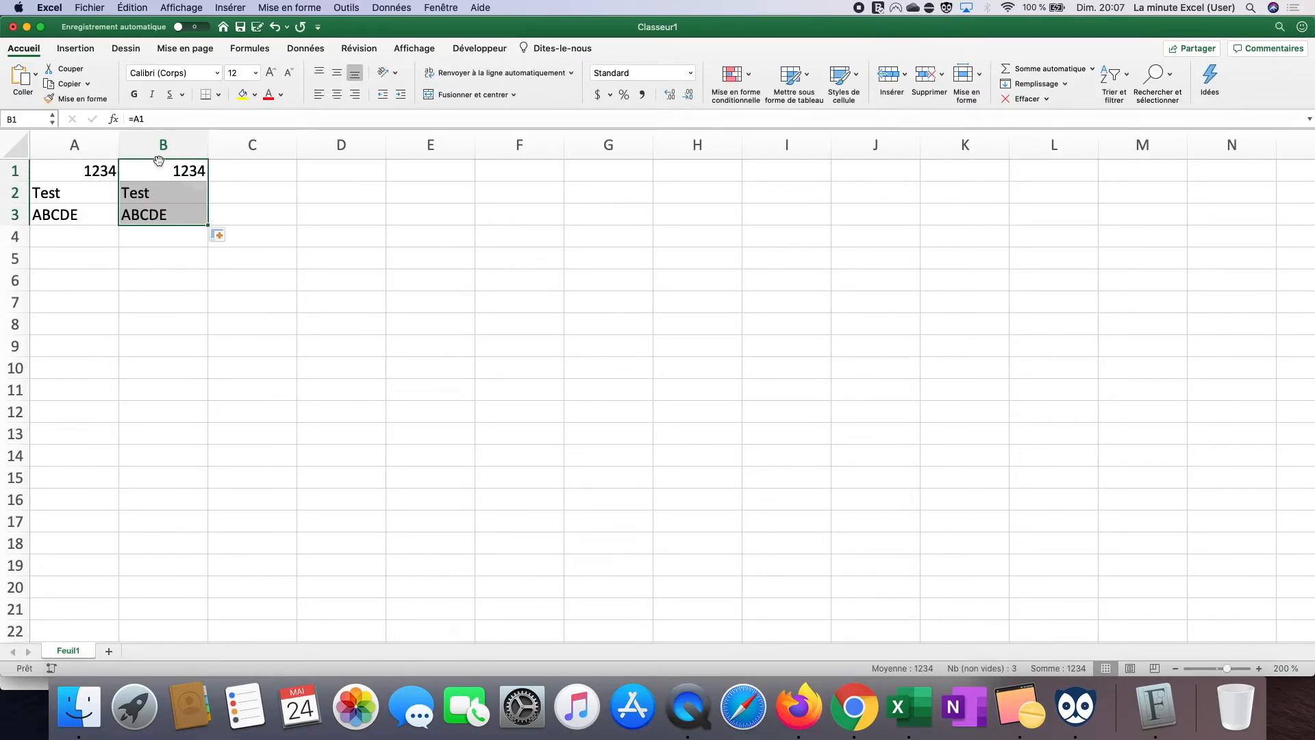
Apply the Code 128 barcode font to cells B1:B3
{"action": "left_click", "coordinate": [165, 141]}
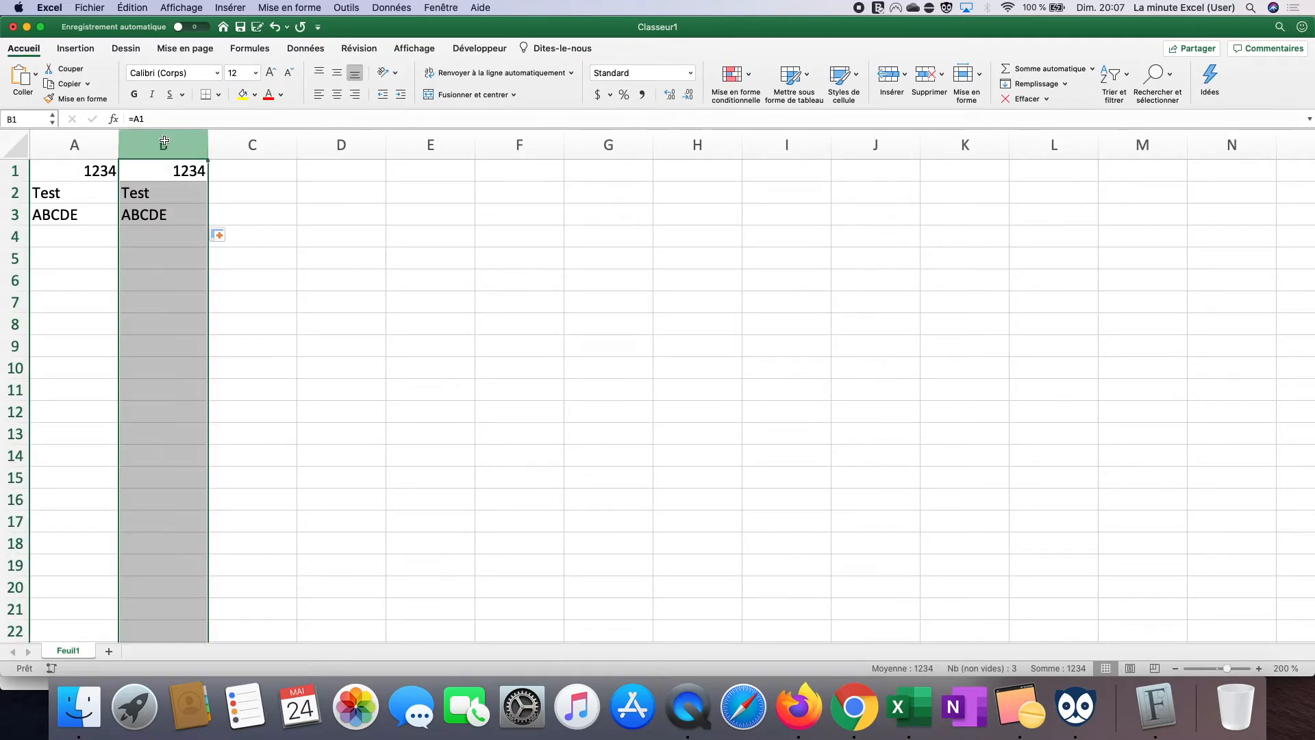
{"action": "left_click_drag", "start_coordinate": [149, 171], "coordinate": [148, 215]}
{"action": "left_click", "coordinate": [218, 73]}
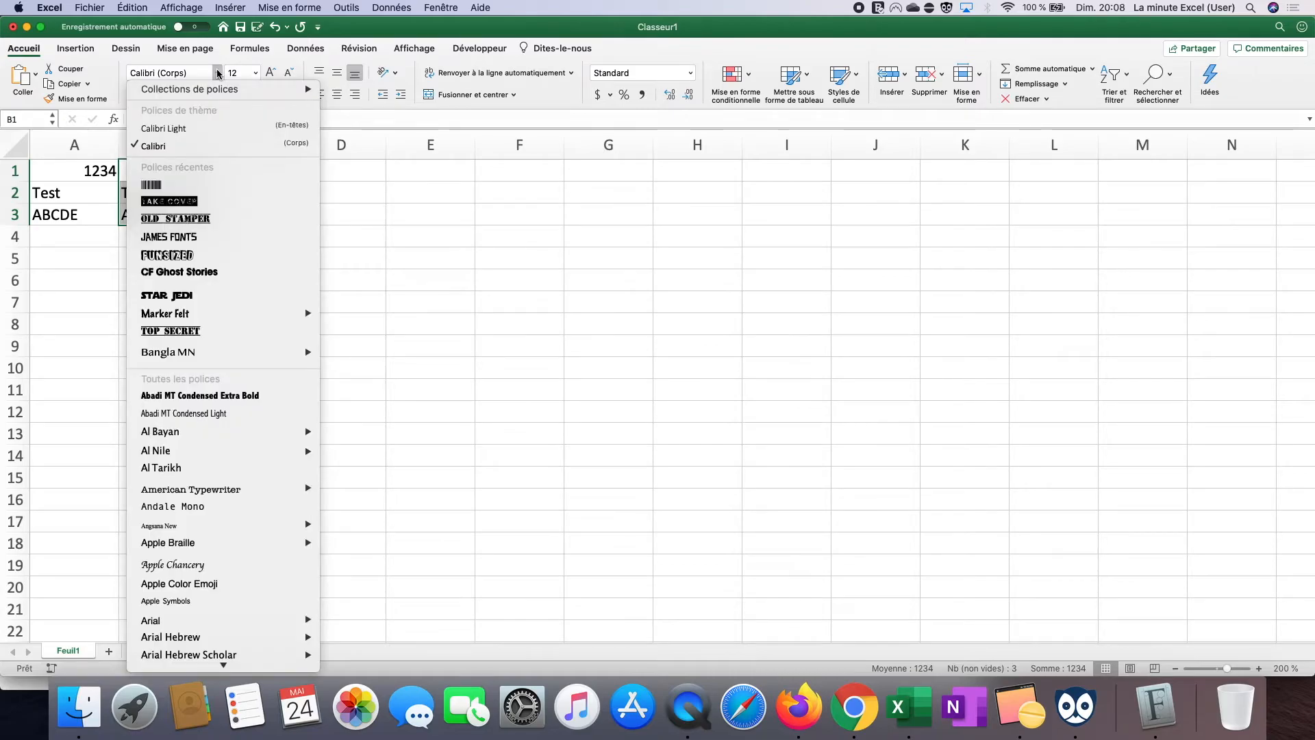
{"action": "scroll", "coordinate": [181, 359], "scroll_direction": "down", "scroll_amount": 10}
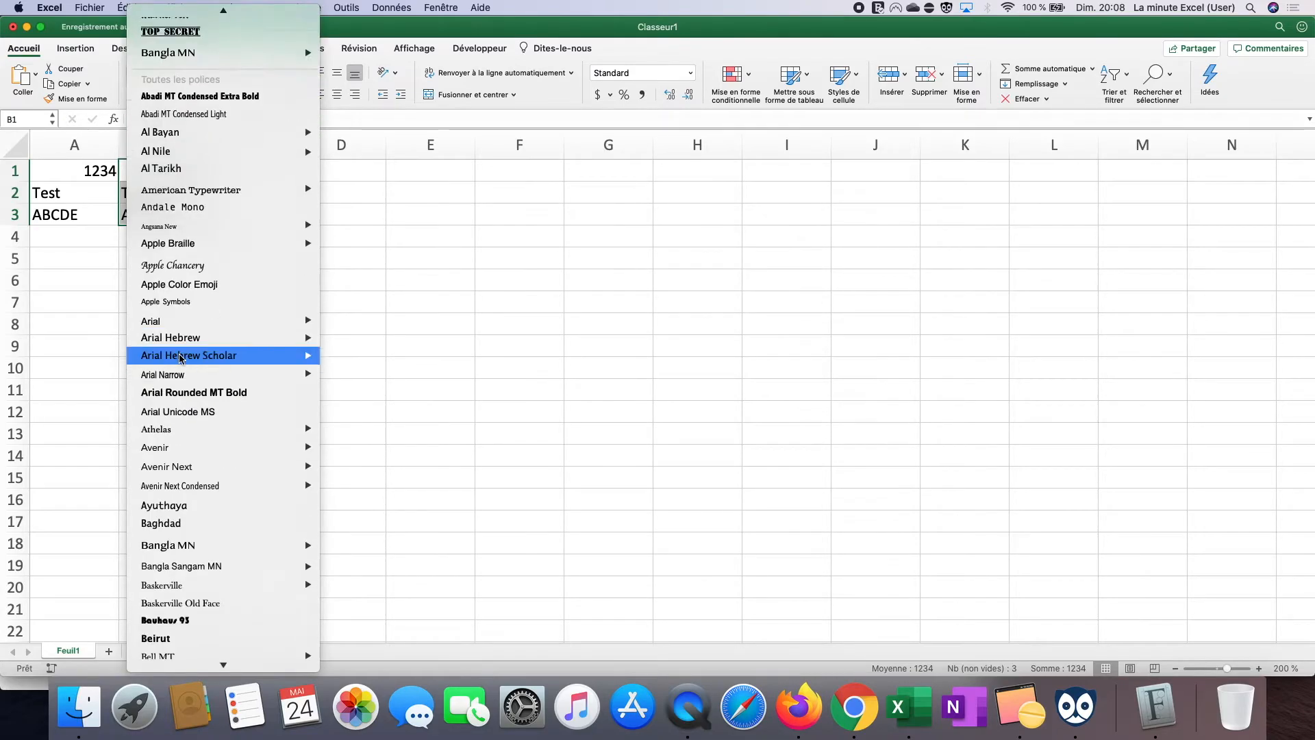
{"action": "scroll", "coordinate": [181, 359], "scroll_direction": "down", "scroll_amount": 6}
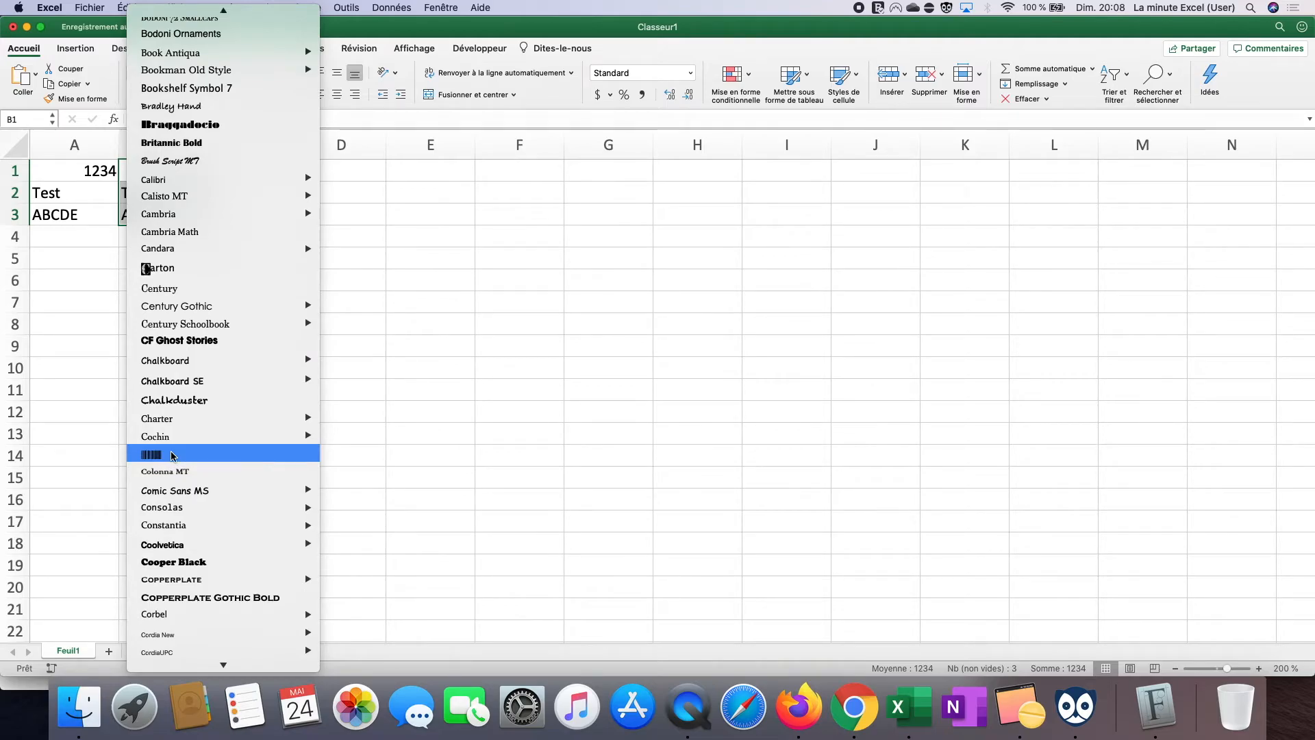
{"action": "left_click", "coordinate": [172, 456]}
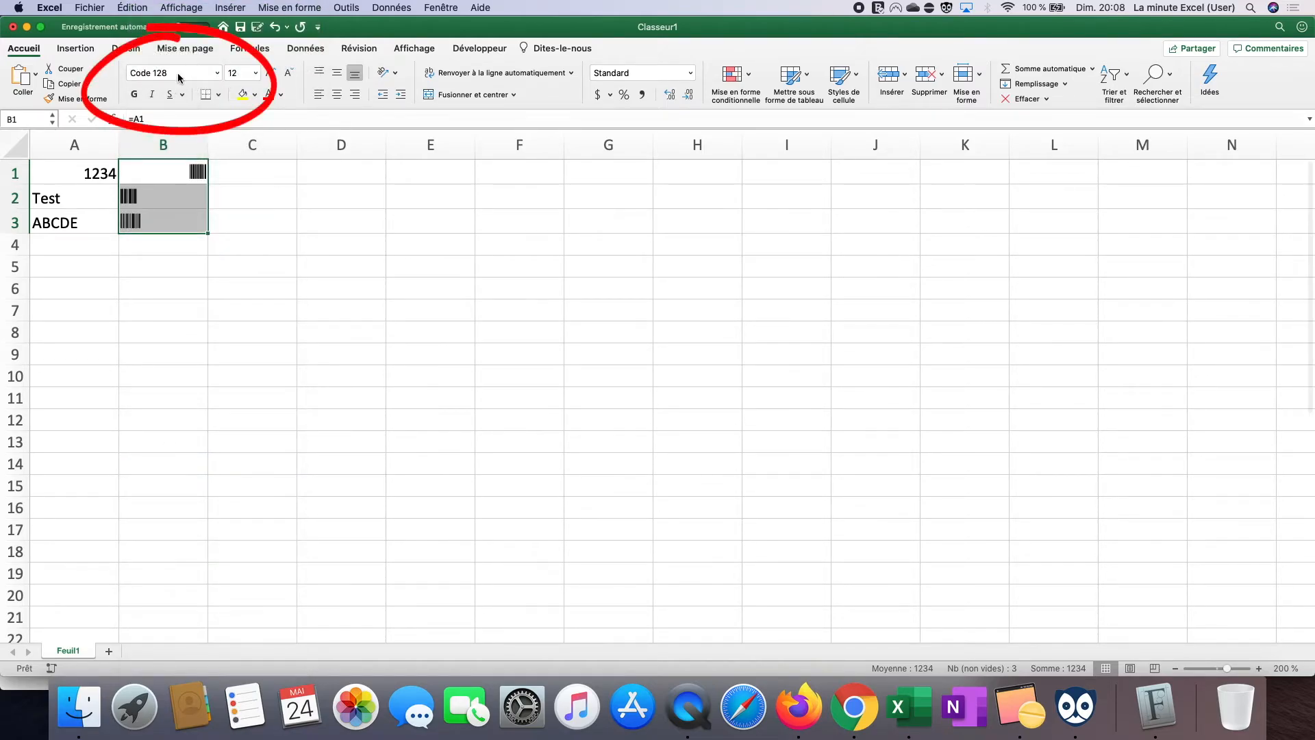
Right-align the barcodes in B1:B3 and increase their font size to 48
{"action": "left_click", "coordinate": [355, 95]}
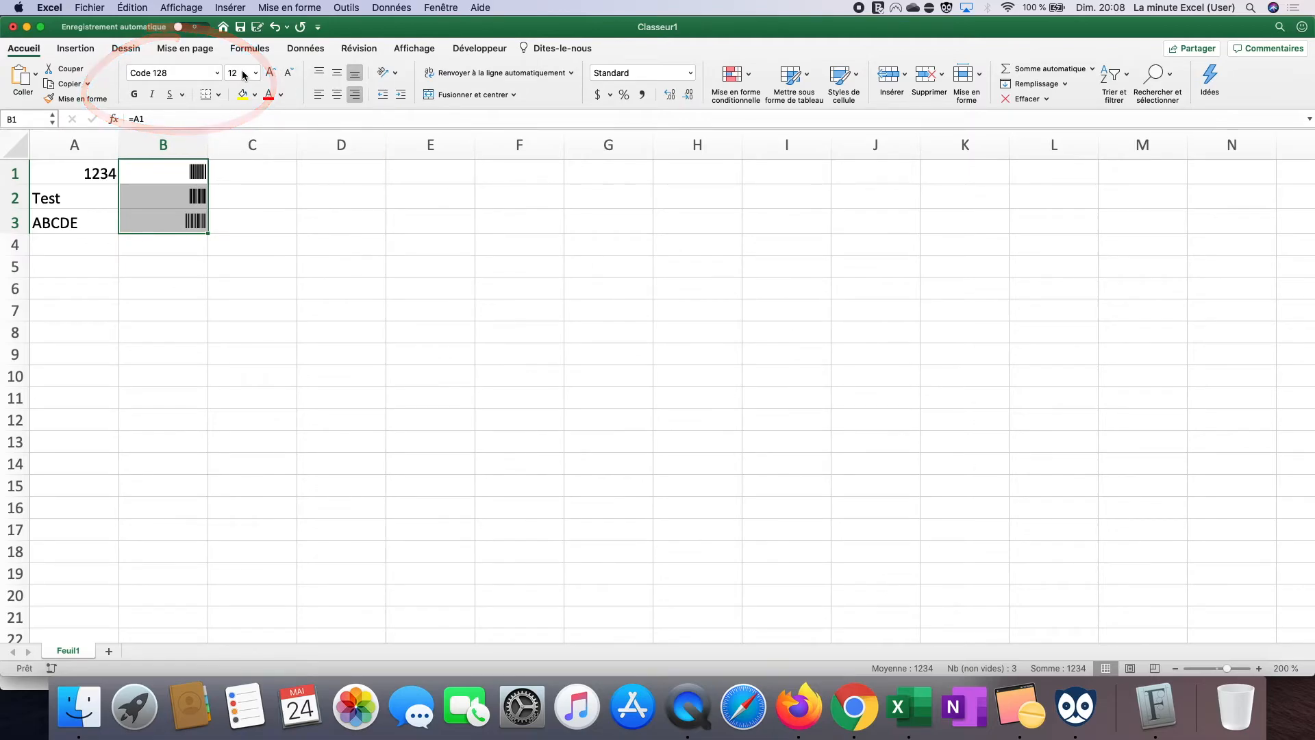
{"action": "left_click", "coordinate": [272, 72]}
{"action": "left_click", "coordinate": [272, 72]}
{"action": "left_click", "coordinate": [272, 72]}
{"action": "left_click", "coordinate": [272, 72]}
{"action": "left_click", "coordinate": [272, 72]}
{"action": "left_click", "coordinate": [272, 72]}
{"action": "left_click", "coordinate": [272, 72]}
{"action": "left_click", "coordinate": [272, 72]}
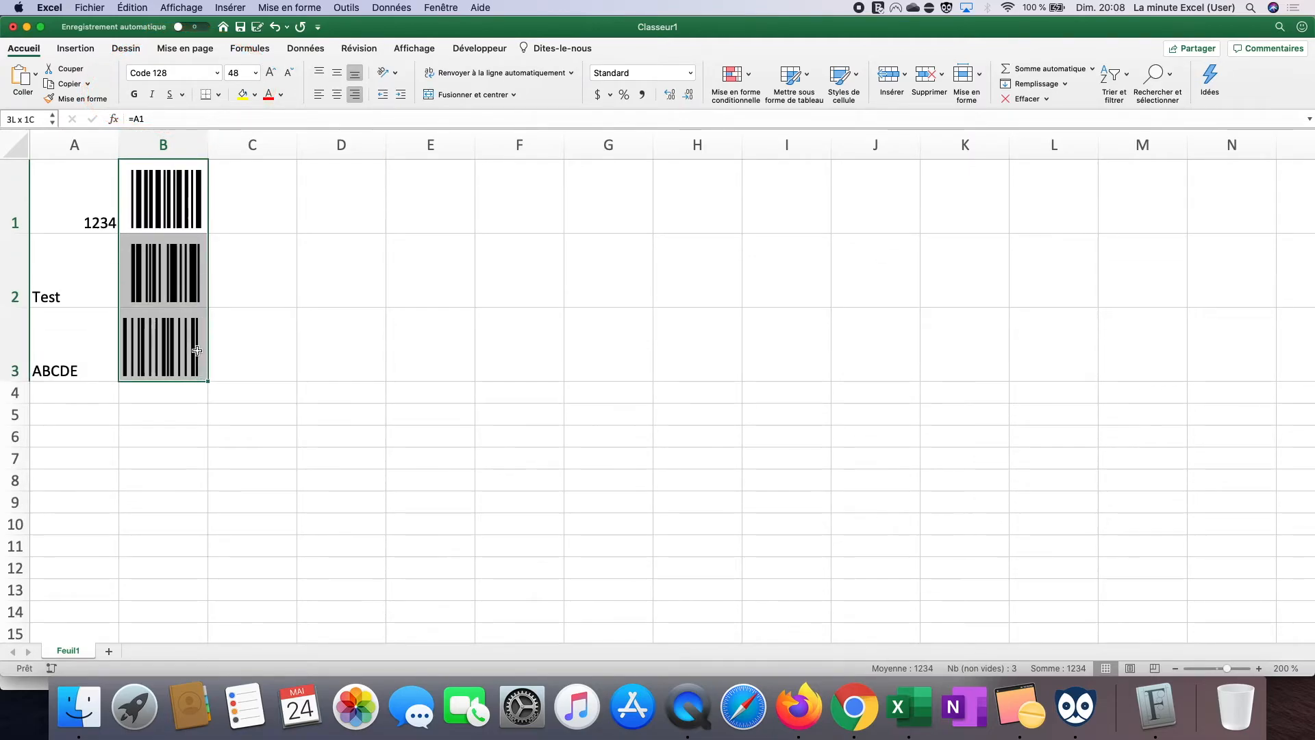
Replace the content of A1 with "La minute Excel" and widen columns A and B to fit their contents
{"action": "left_click_drag", "start_coordinate": [85, 203], "coordinate": [77, 314]}
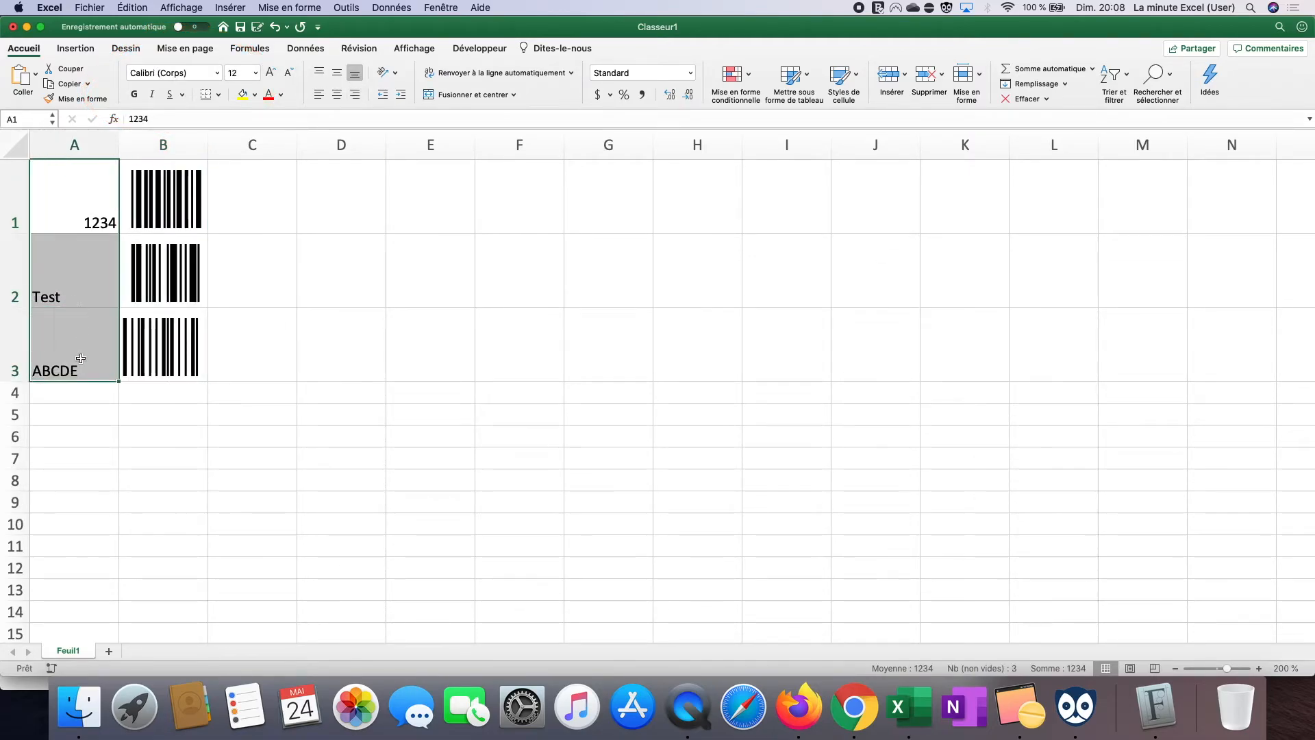
{"action": "left_click", "coordinate": [95, 200]}
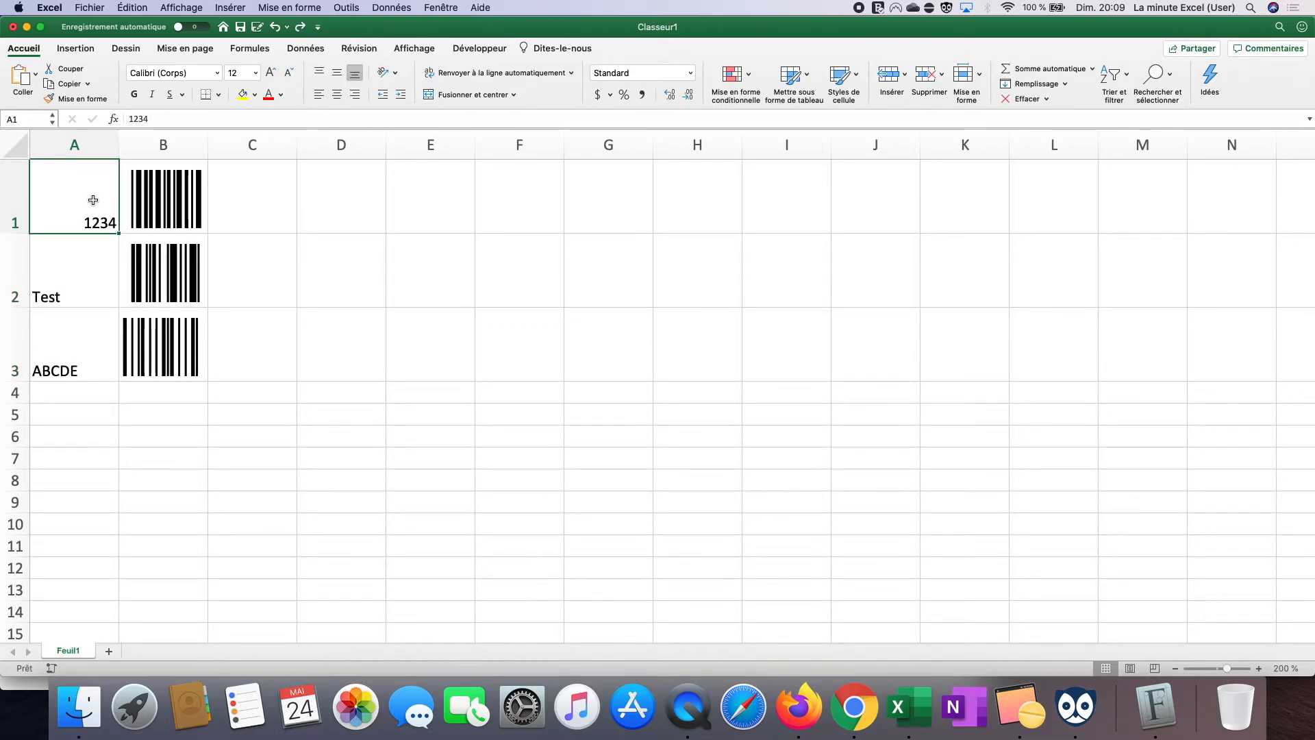
{"action": "type", "text": "La "}
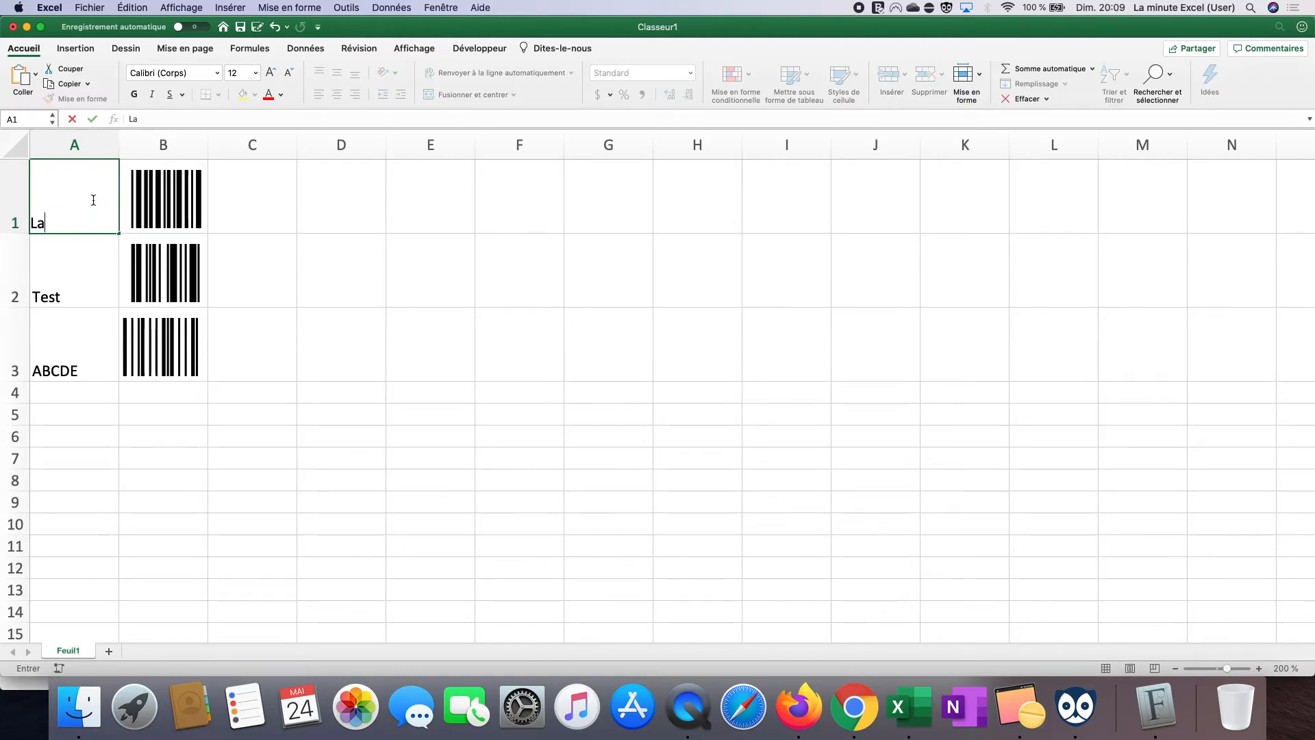
{"action": "type", "text": "minute Excel"}
{"action": "key", "text": "Tab"}
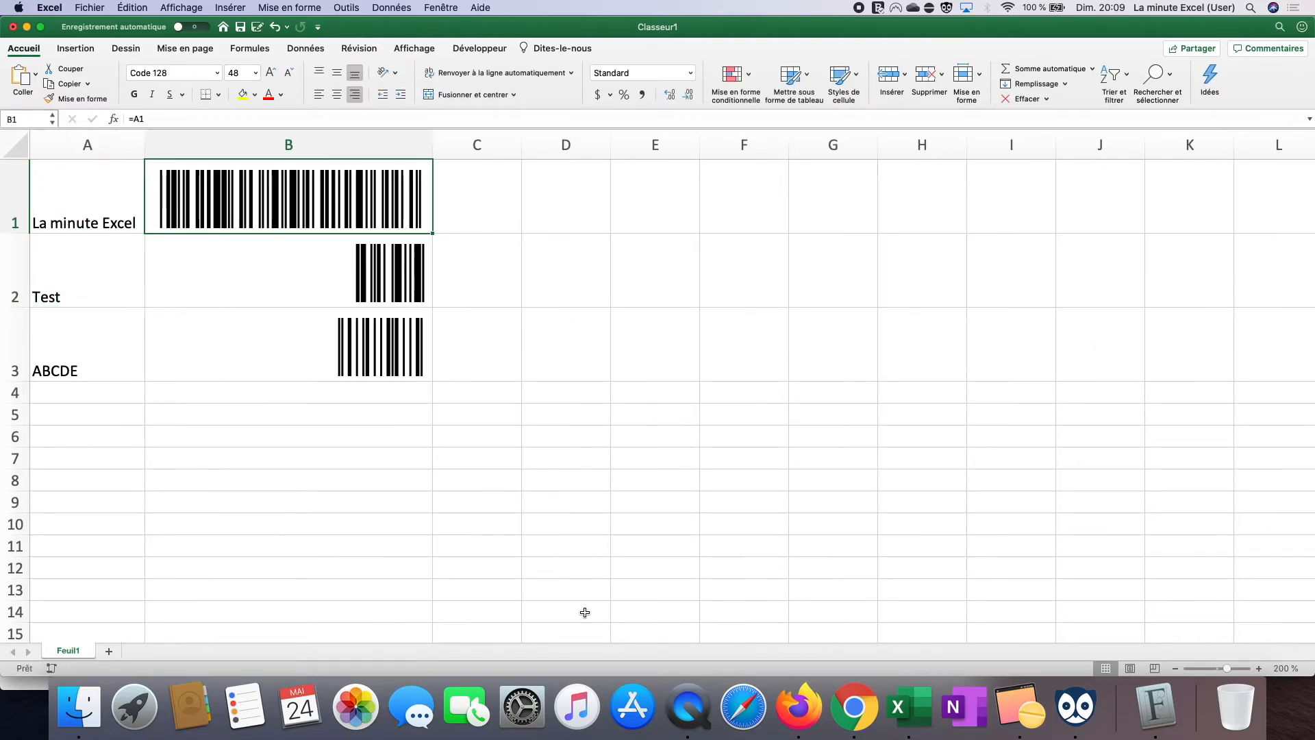